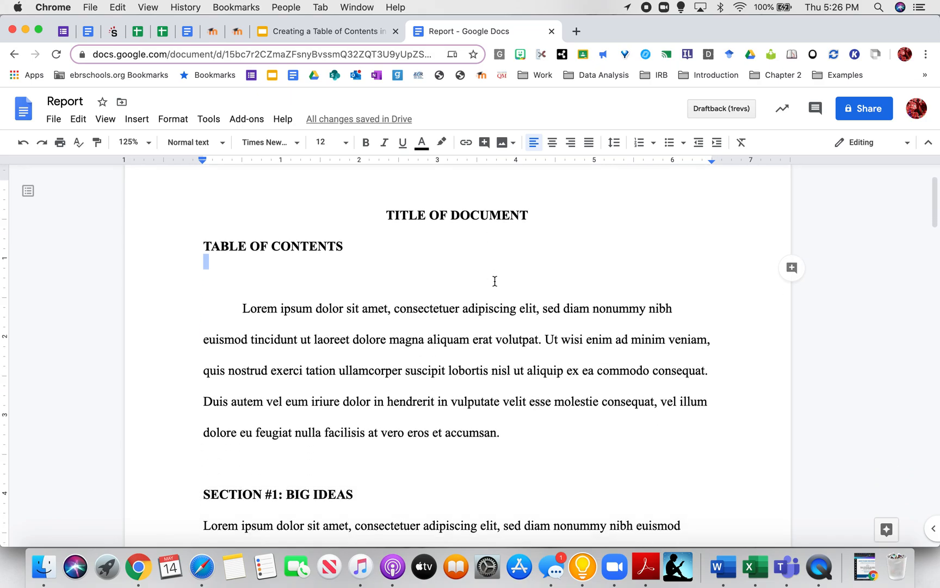
- Scroll through the report and place the cursor on the empty line below TABLE OF CONTENTS
{"action": "scroll", "coordinate": [494, 281], "scroll_direction": "down", "scroll_amount": 10}
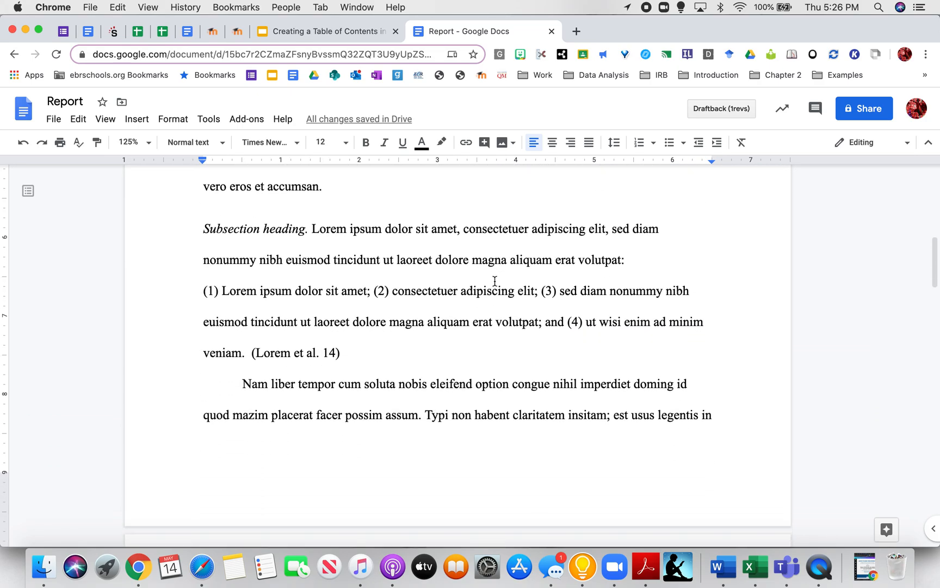
{"action": "scroll", "coordinate": [494, 281], "scroll_direction": "down", "scroll_amount": 10}
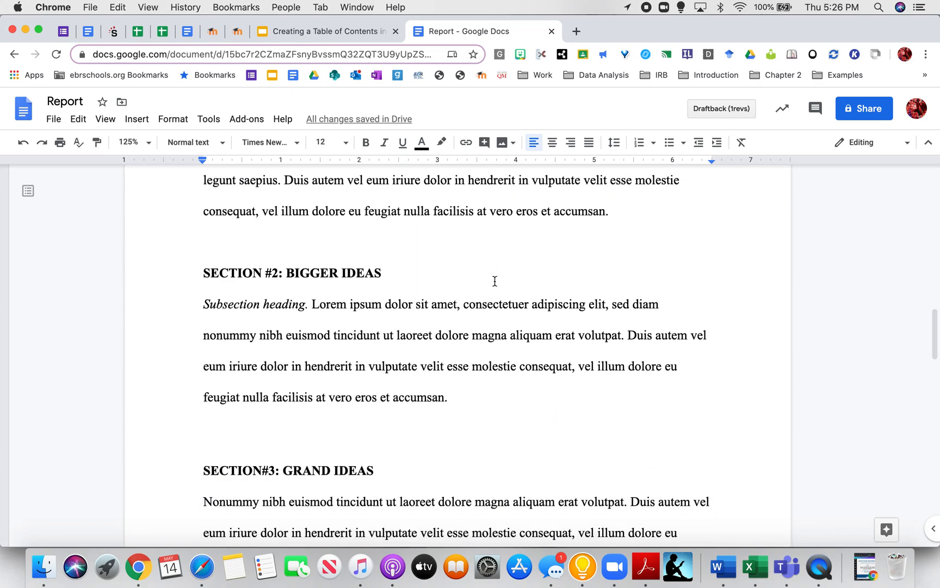
{"action": "scroll", "coordinate": [495, 281], "scroll_direction": "down", "scroll_amount": 10}
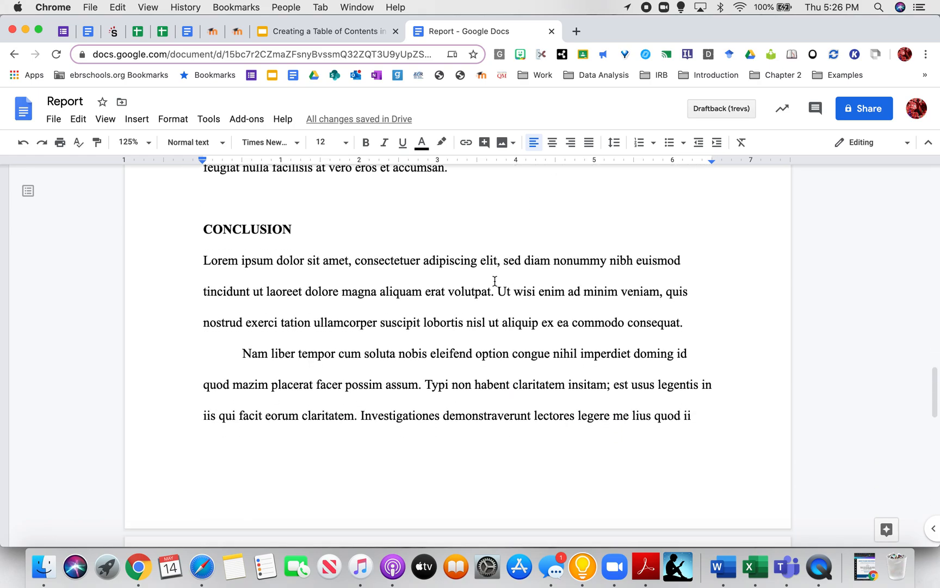
{"action": "scroll", "coordinate": [495, 281], "scroll_direction": "down", "scroll_amount": 2}
{"action": "scroll", "coordinate": [495, 281], "scroll_direction": "up", "scroll_amount": 15}
{"action": "scroll", "coordinate": [494, 281], "scroll_direction": "up", "scroll_amount": 15}
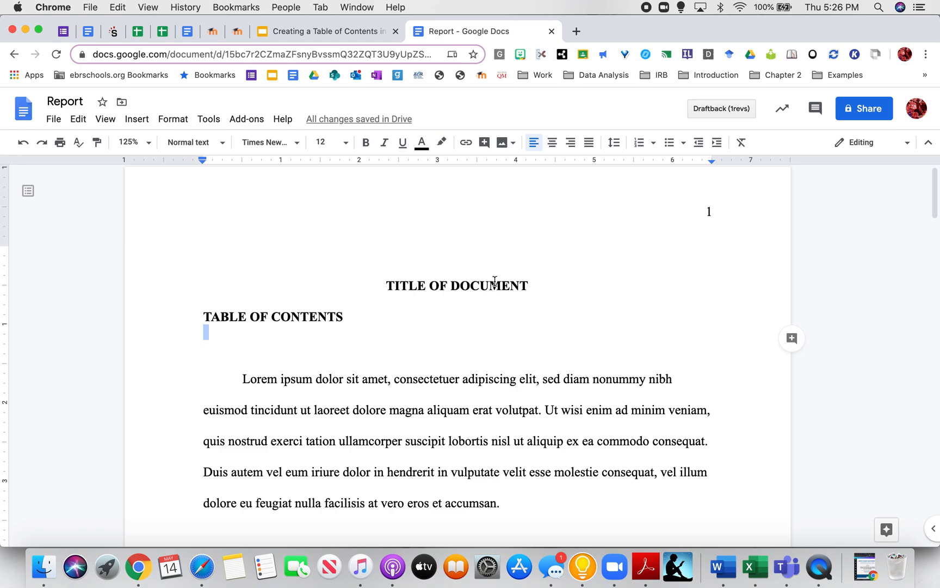
{"action": "scroll", "coordinate": [484, 336], "scroll_direction": "down", "scroll_amount": 1}
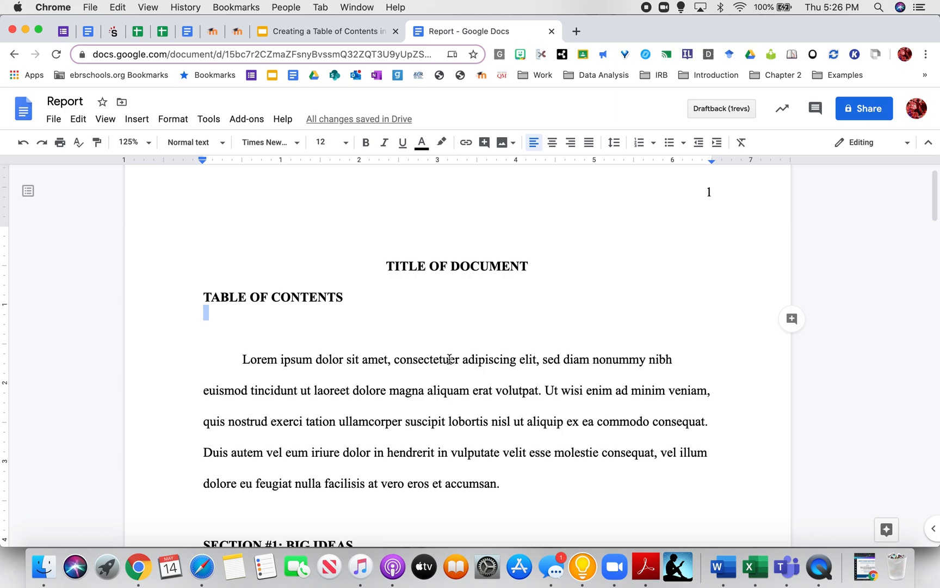
{"action": "scroll", "coordinate": [445, 367], "scroll_direction": "down", "scroll_amount": 3}
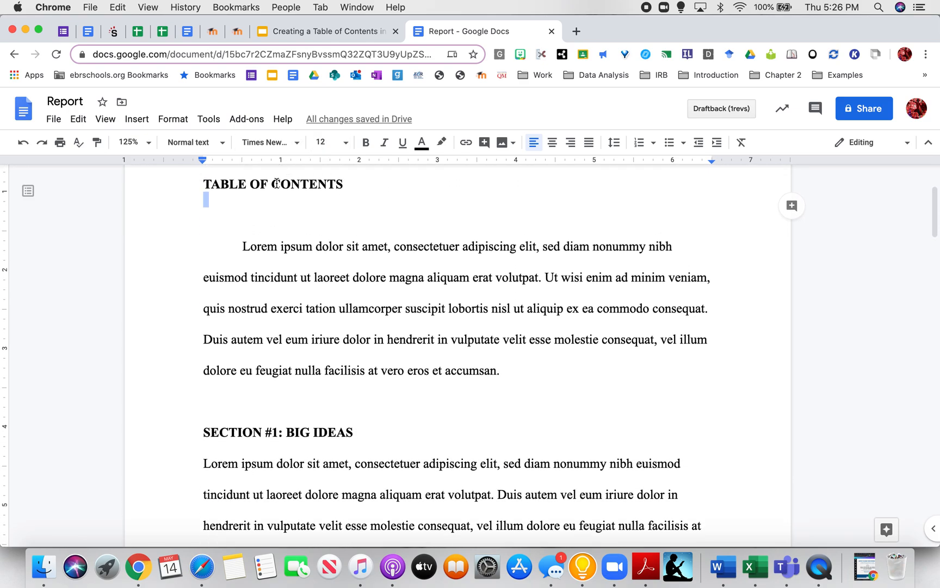
{"action": "scroll", "coordinate": [300, 316], "scroll_direction": "down", "scroll_amount": 2}
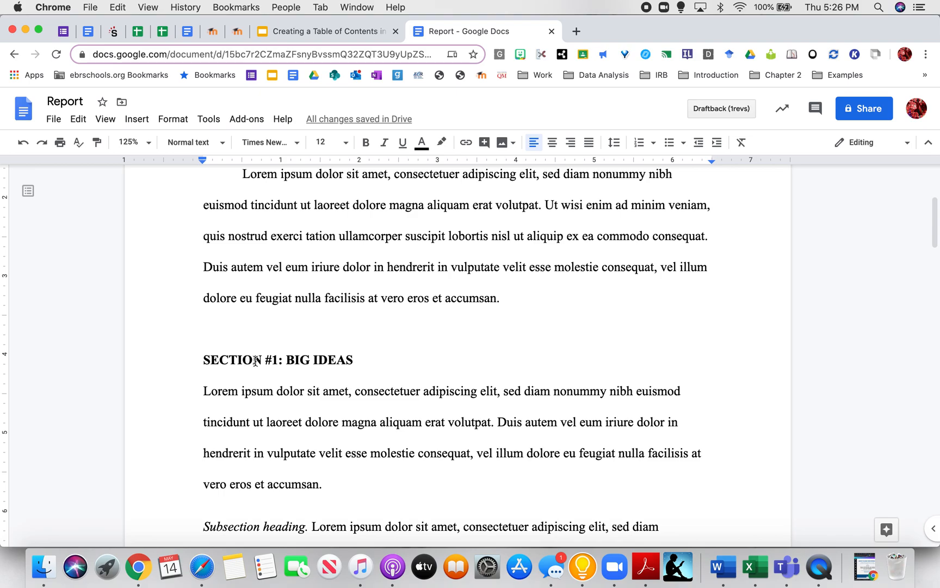
{"action": "scroll", "coordinate": [292, 365], "scroll_direction": "down", "scroll_amount": 20}
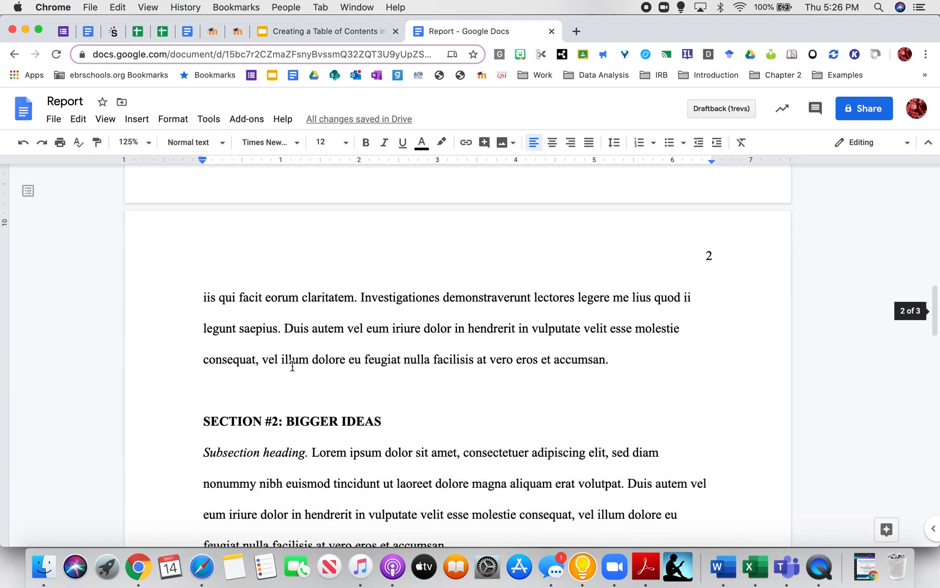
{"action": "scroll", "coordinate": [293, 366], "scroll_direction": "up", "scroll_amount": 20}
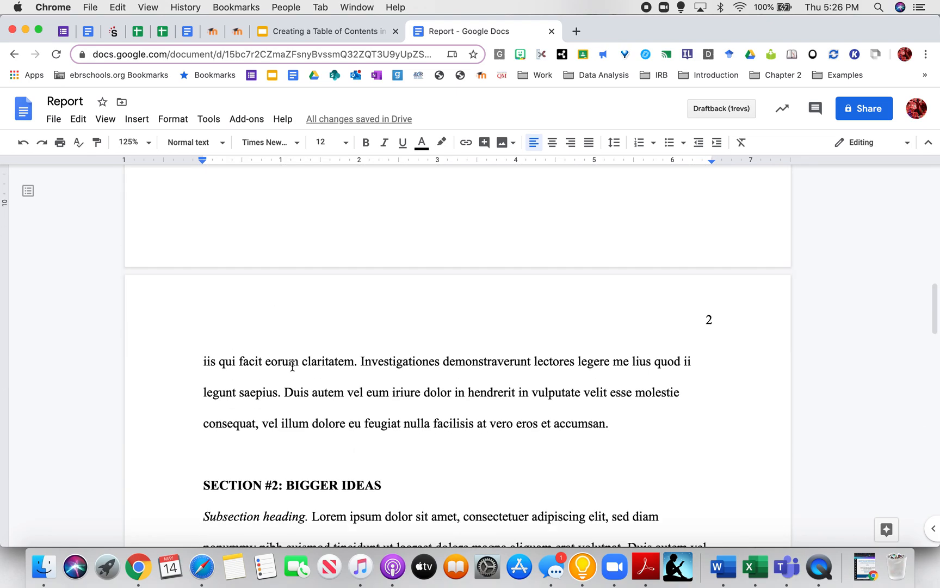
{"action": "scroll", "coordinate": [293, 366], "scroll_direction": "up", "scroll_amount": 3}
{"action": "scroll", "coordinate": [292, 365], "scroll_direction": "down", "scroll_amount": 12}
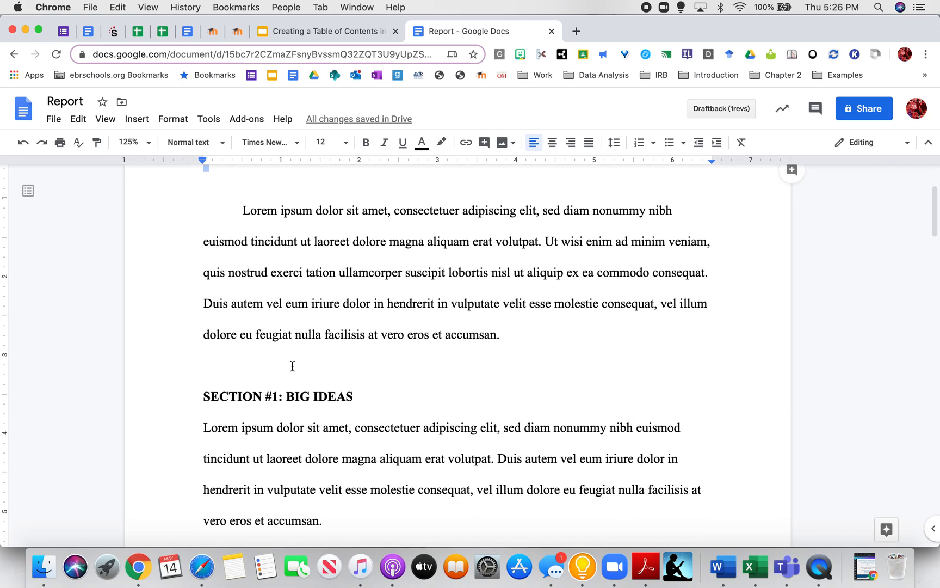
{"action": "scroll", "coordinate": [292, 365], "scroll_direction": "down", "scroll_amount": 1}
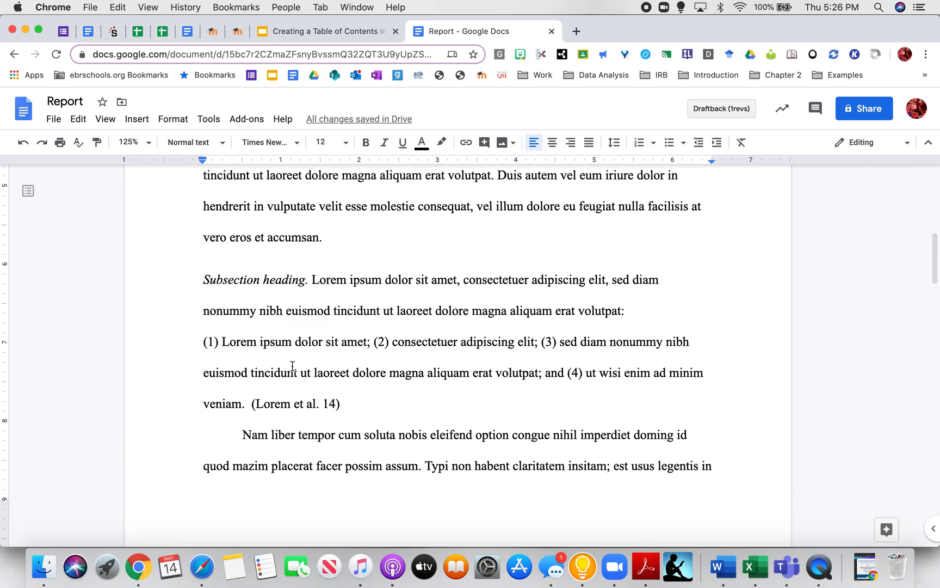
{"action": "scroll", "coordinate": [292, 366], "scroll_direction": "up", "scroll_amount": 15}
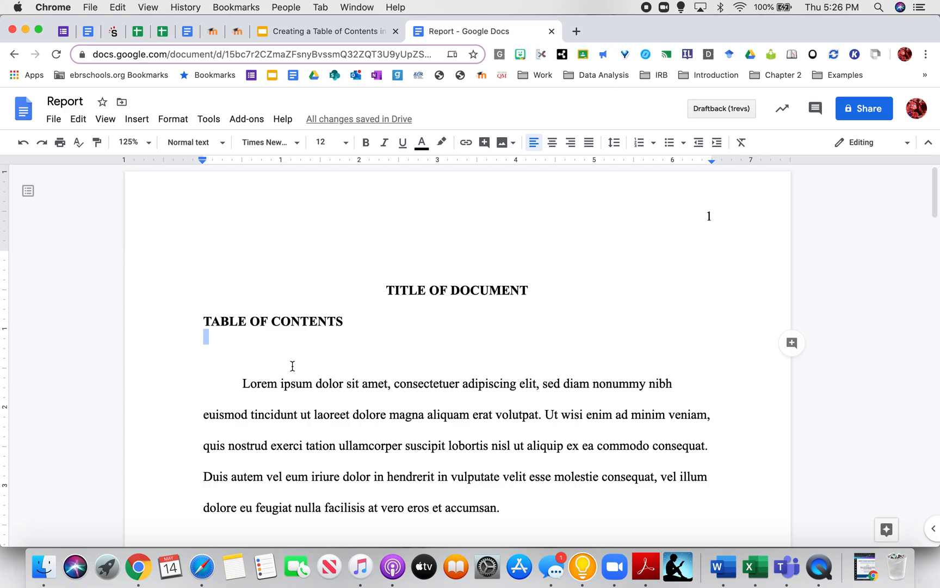
{"action": "triple_click", "coordinate": [259, 322]}
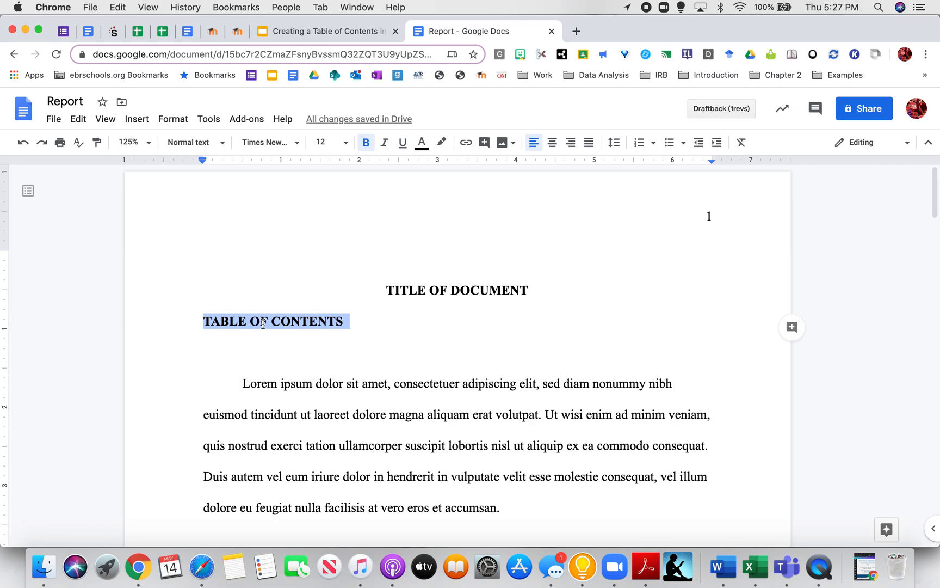
{"action": "left_click", "coordinate": [254, 335]}
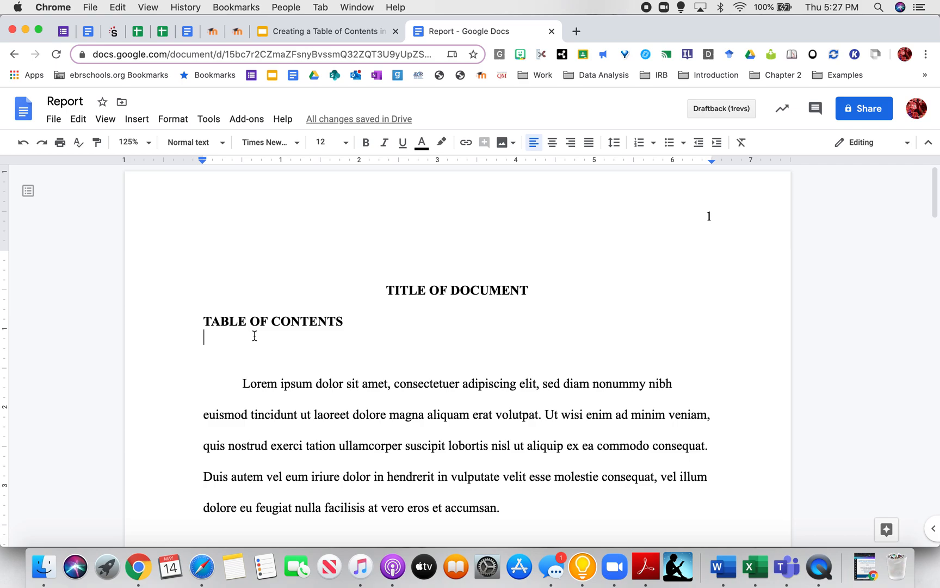
- Apply the Heading 1 style to the 'SECTION #1: BIG IDEAS' line
{"action": "scroll", "coordinate": [254, 336], "scroll_direction": "down", "scroll_amount": 3}
{"action": "scroll", "coordinate": [255, 336], "scroll_direction": "down", "scroll_amount": 2}
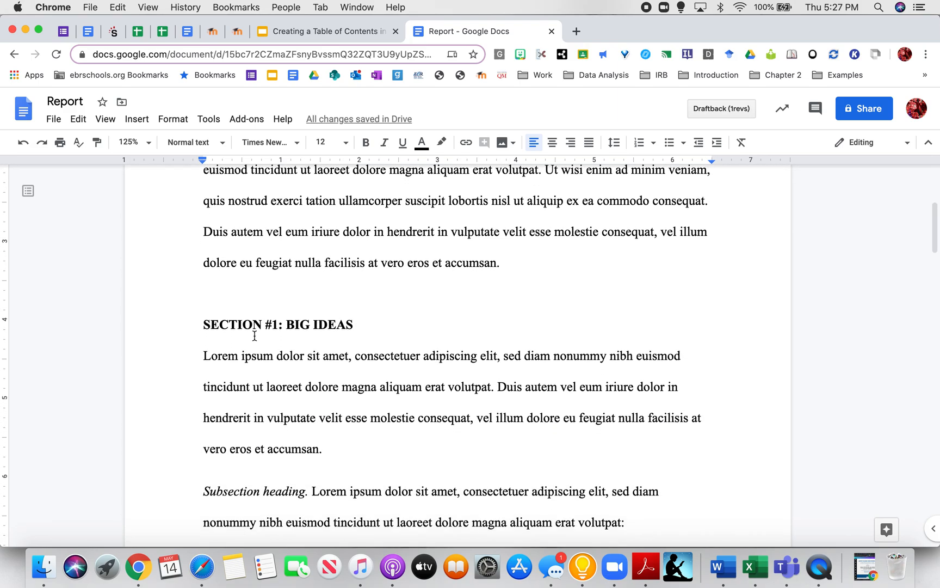
{"action": "left_click", "coordinate": [204, 300]}
{"action": "left_click_drag", "start_coordinate": [205, 300], "coordinate": [351, 300]}
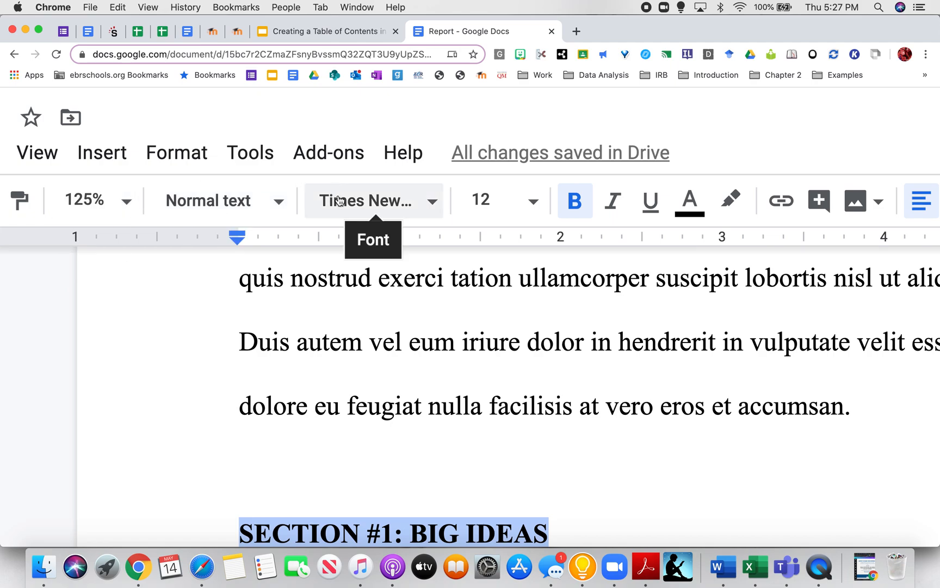
{"action": "left_click", "coordinate": [281, 205]}
{"action": "scroll", "coordinate": [282, 299], "scroll_direction": "down", "scroll_amount": 3}
{"action": "mouse_move", "coordinate": [283, 299]}
{"action": "scroll", "coordinate": [260, 380], "scroll_direction": "down", "scroll_amount": 1}
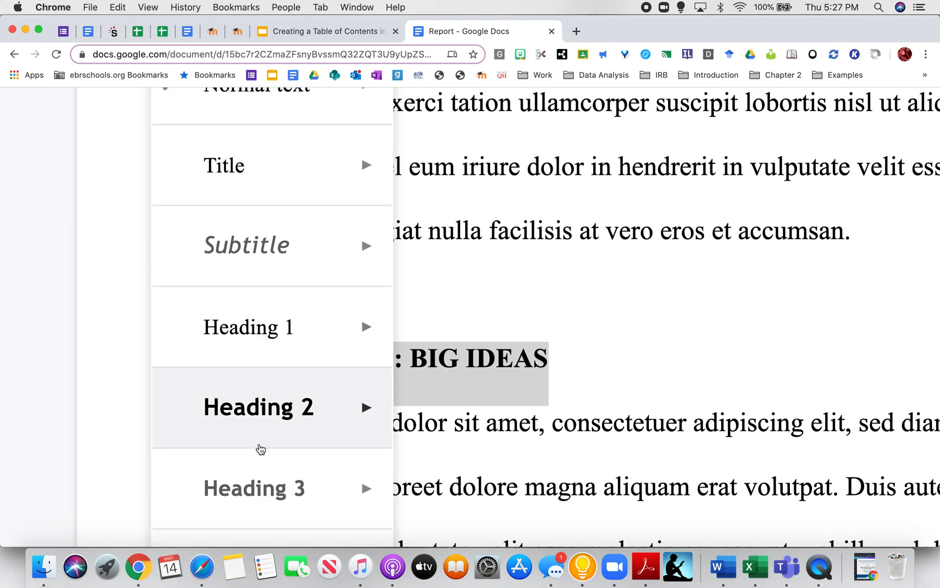
{"action": "mouse_move", "coordinate": [279, 349]}
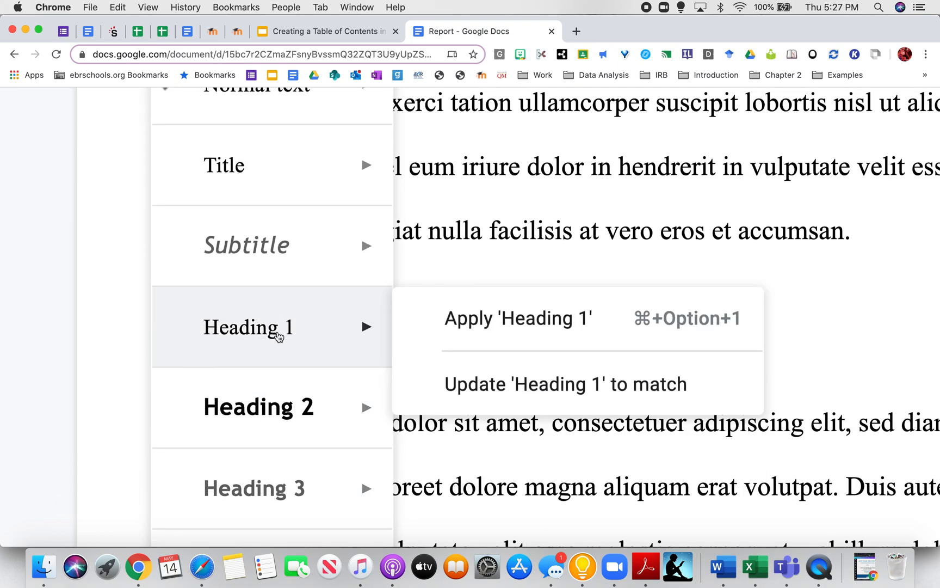
{"action": "left_click", "coordinate": [279, 335]}
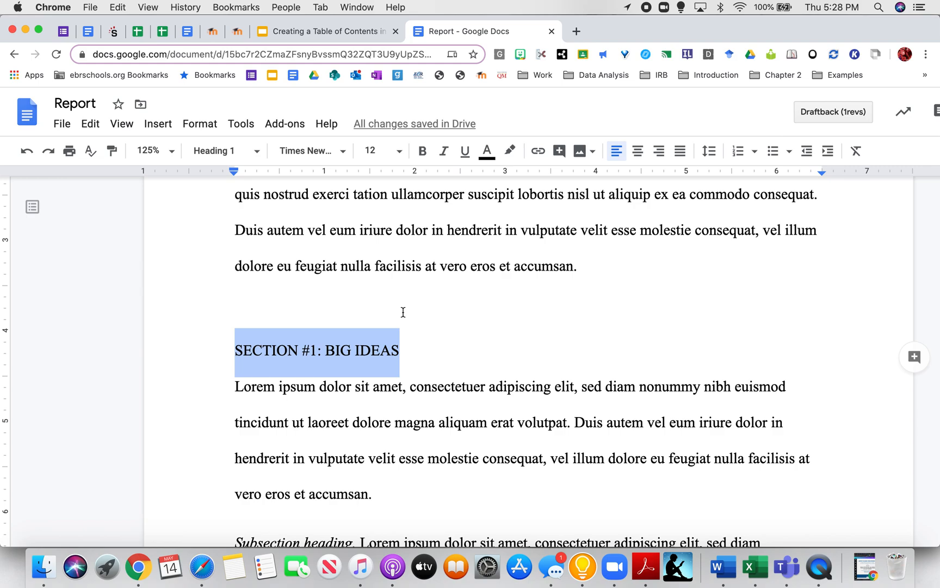
- Format the 'SECTION #2: BIGGER IDEAS' and 'SECTION#3: GRAND IDEAS' lines as Heading 1
{"action": "scroll", "coordinate": [403, 312], "scroll_direction": "down", "scroll_amount": 2}
{"action": "scroll", "coordinate": [322, 302], "scroll_direction": "down", "scroll_amount": 4}
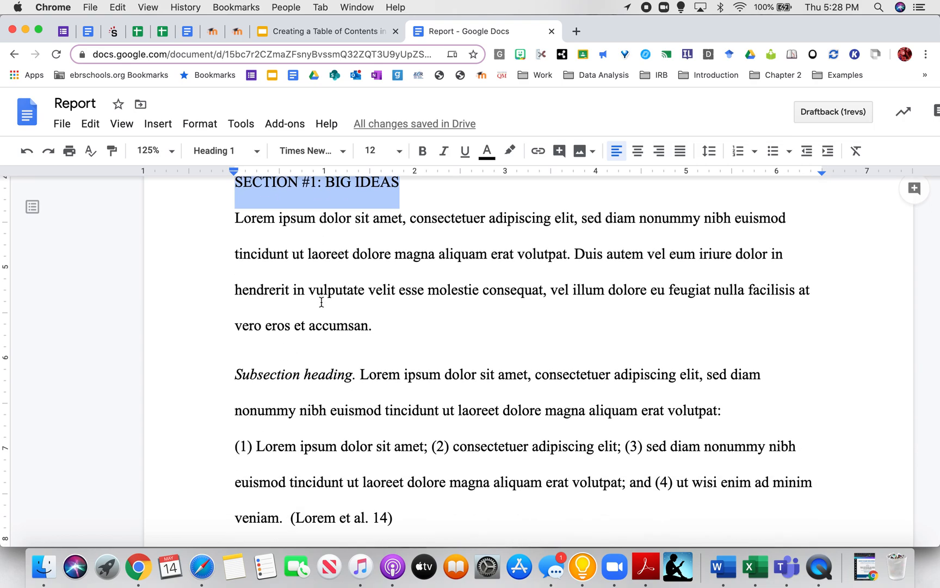
{"action": "scroll", "coordinate": [322, 302], "scroll_direction": "down", "scroll_amount": 15}
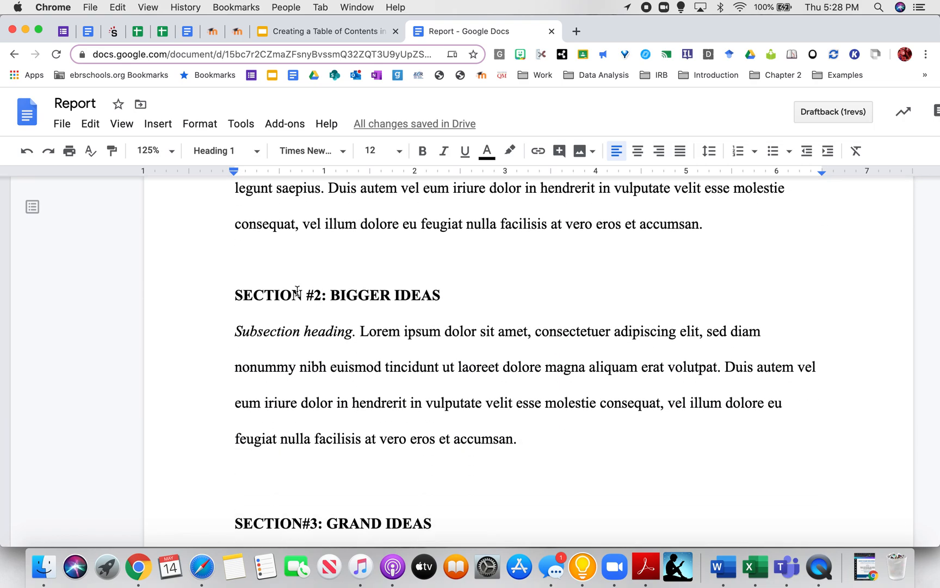
{"action": "triple_click", "coordinate": [296, 296]}
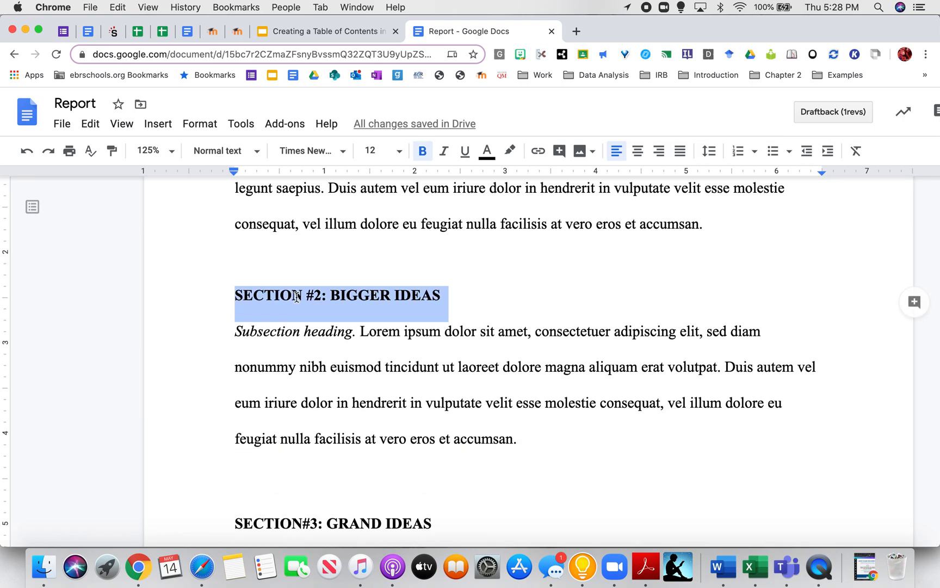
{"action": "left_click", "coordinate": [257, 157]}
{"action": "mouse_move", "coordinate": [259, 319]}
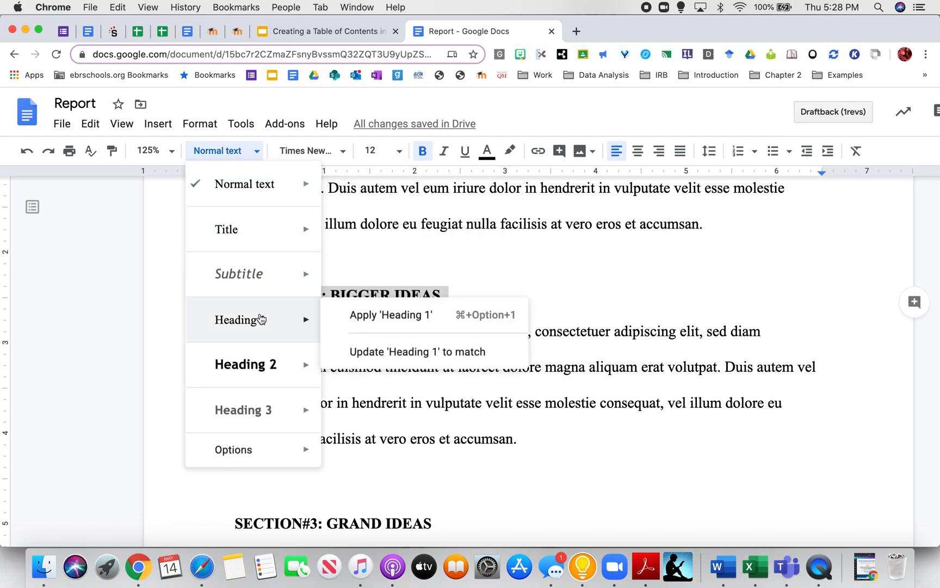
{"action": "left_click", "coordinate": [261, 319]}
{"action": "scroll", "coordinate": [260, 314], "scroll_direction": "down", "scroll_amount": 5}
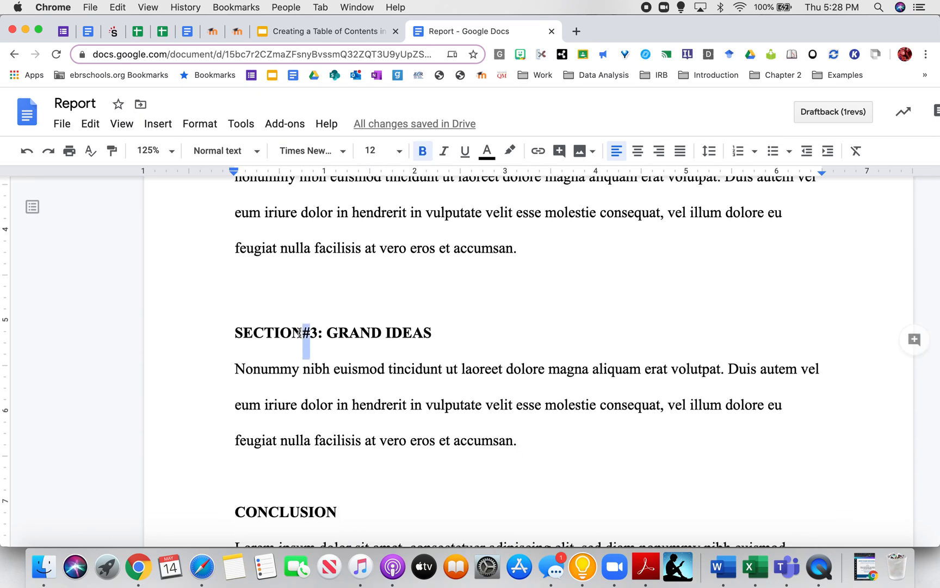
{"action": "triple_click", "coordinate": [300, 334]}
{"action": "left_click", "coordinate": [247, 151]}
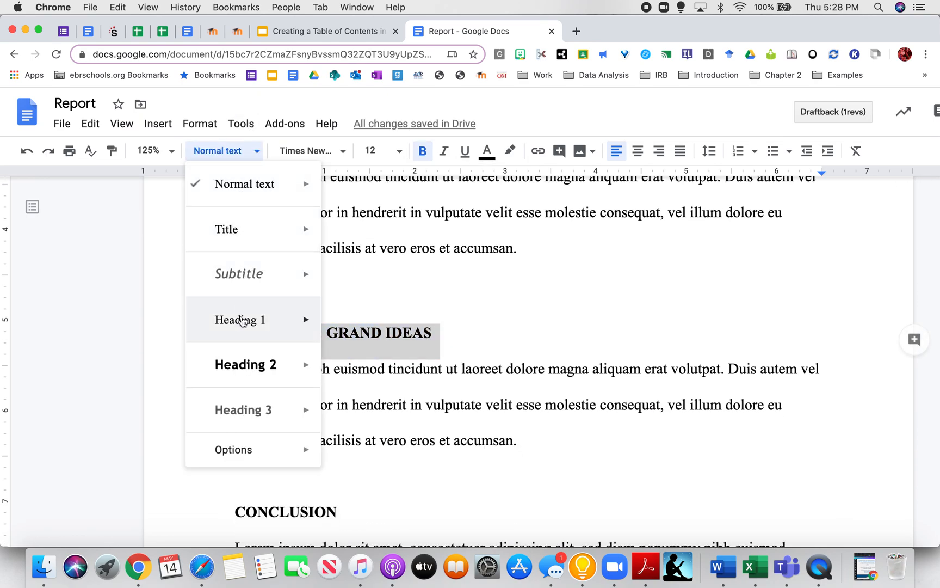
{"action": "left_click", "coordinate": [244, 319]}
- Format the 'CONCLUSION' and 'Works Cited' lines as Heading 1
{"action": "scroll", "coordinate": [272, 349], "scroll_direction": "down", "scroll_amount": 3}
{"action": "triple_click", "coordinate": [296, 395]}
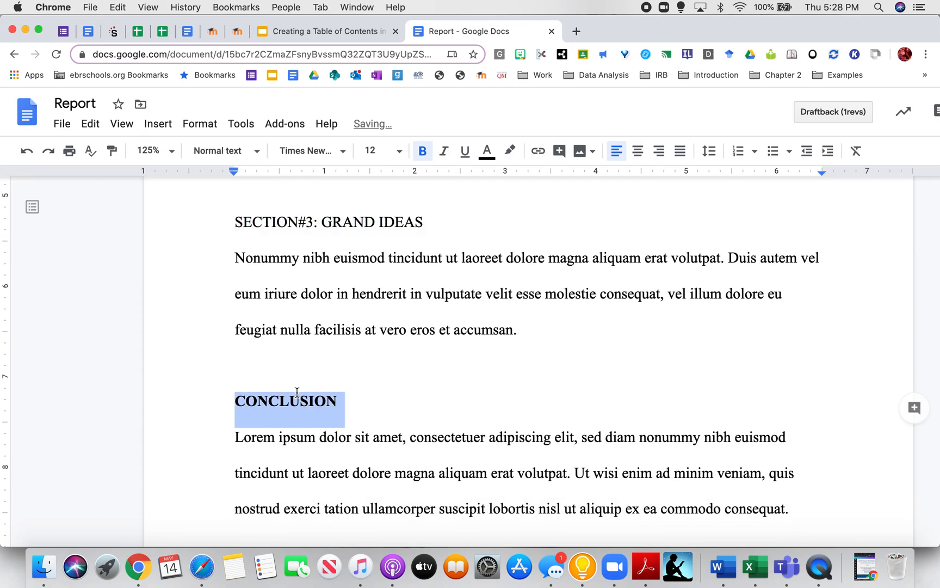
{"action": "left_click", "coordinate": [256, 152]}
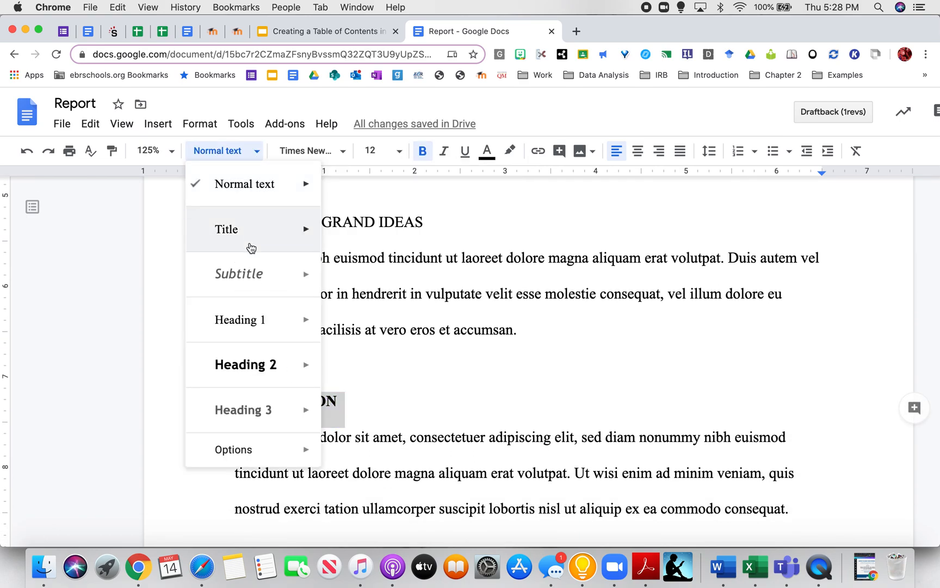
{"action": "left_click", "coordinate": [246, 320]}
{"action": "scroll", "coordinate": [392, 417], "scroll_direction": "down", "scroll_amount": 5}
{"action": "scroll", "coordinate": [392, 416], "scroll_direction": "down", "scroll_amount": 8}
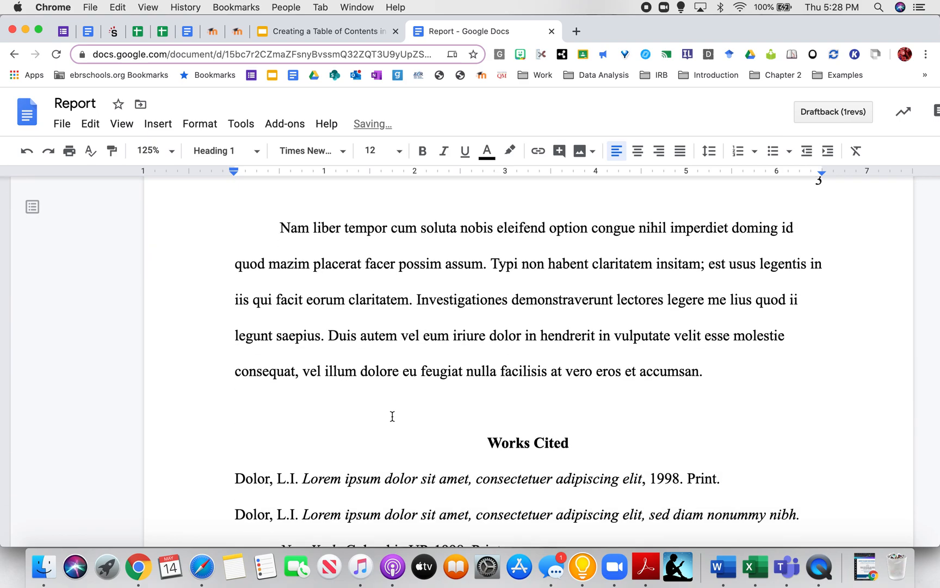
{"action": "double_click", "coordinate": [537, 360]}
{"action": "triple_click", "coordinate": [538, 360]}
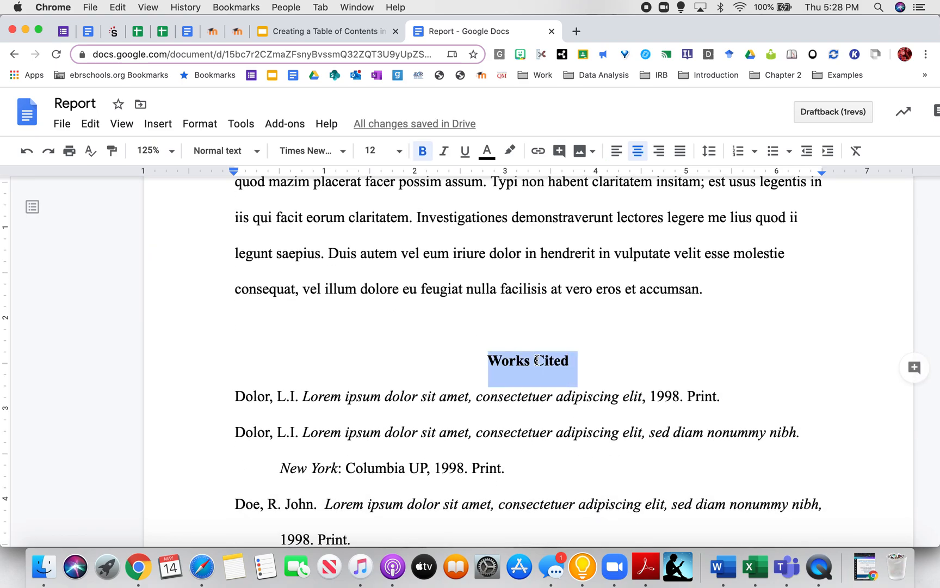
{"action": "left_click", "coordinate": [257, 152]}
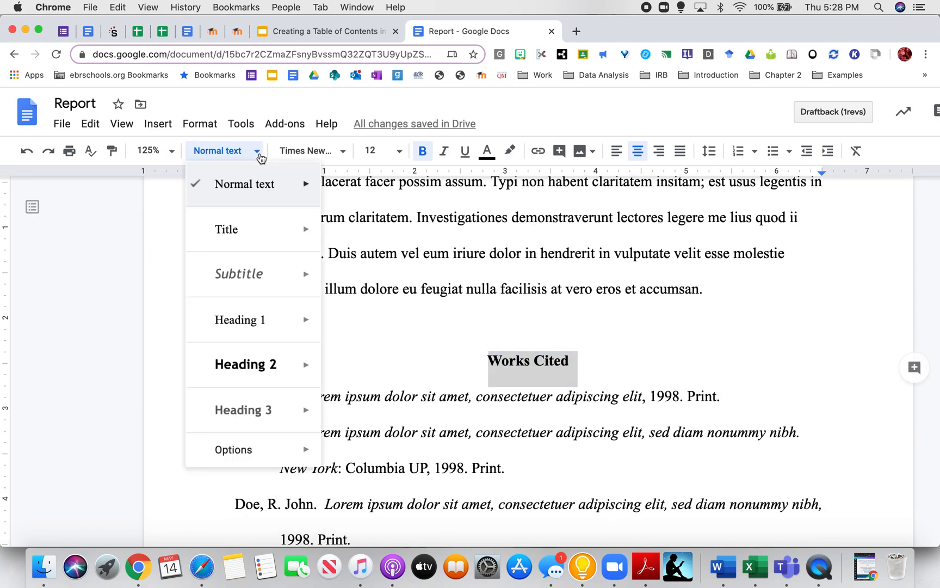
{"action": "mouse_move", "coordinate": [273, 320]}
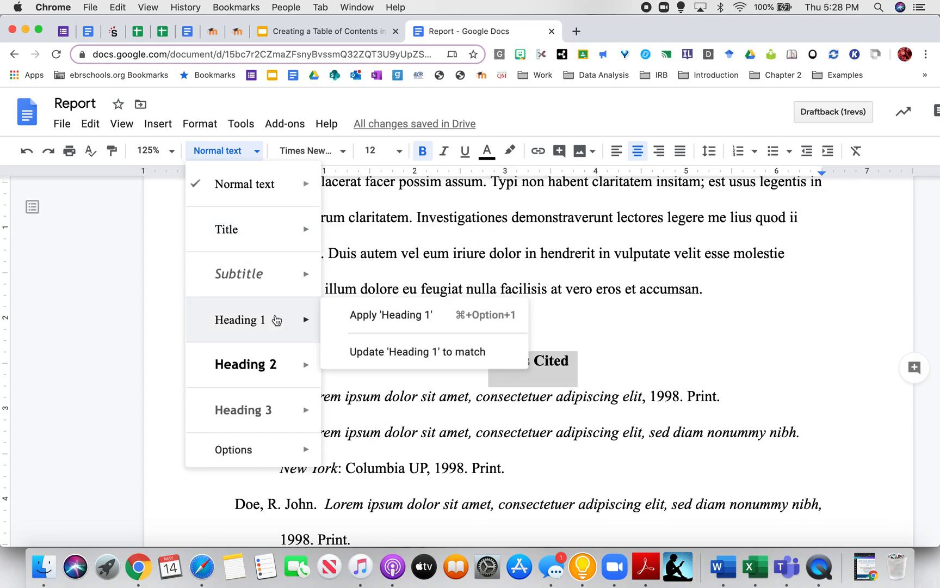
{"action": "left_click", "coordinate": [277, 320]}
{"action": "scroll", "coordinate": [418, 354], "scroll_direction": "up", "scroll_amount": 8}
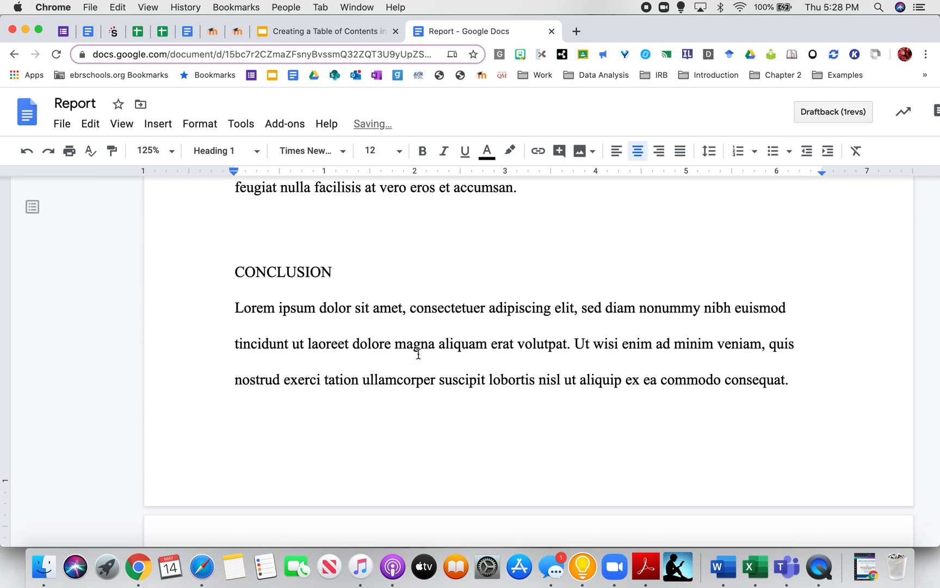
- Return to the top and put the cursor on the blank line under TABLE OF CONTENTS
{"action": "scroll", "coordinate": [418, 353], "scroll_direction": "up", "scroll_amount": 10}
{"action": "scroll", "coordinate": [419, 354], "scroll_direction": "up", "scroll_amount": 8}
{"action": "scroll", "coordinate": [419, 354], "scroll_direction": "up", "scroll_amount": 10}
{"action": "scroll", "coordinate": [419, 353], "scroll_direction": "up", "scroll_amount": 5}
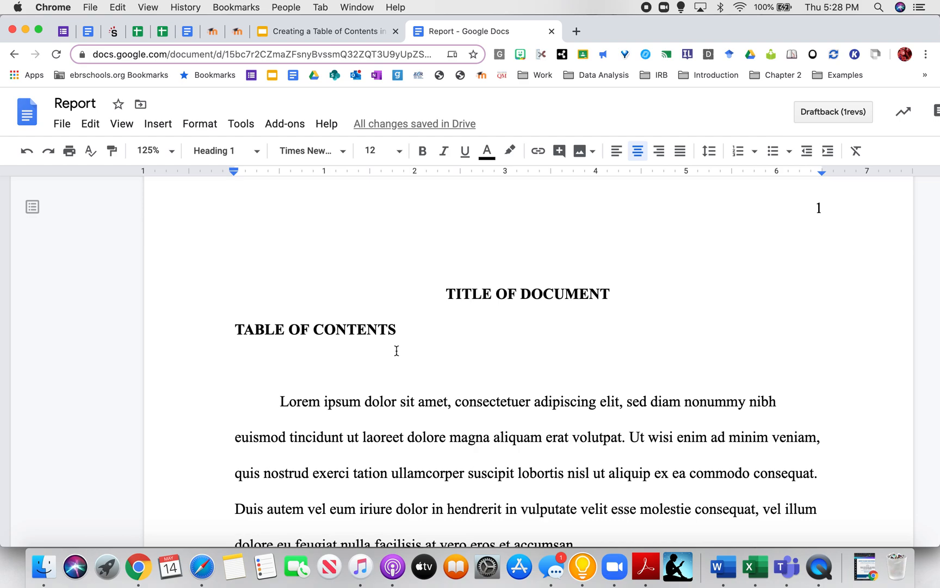
{"action": "left_click", "coordinate": [305, 351]}
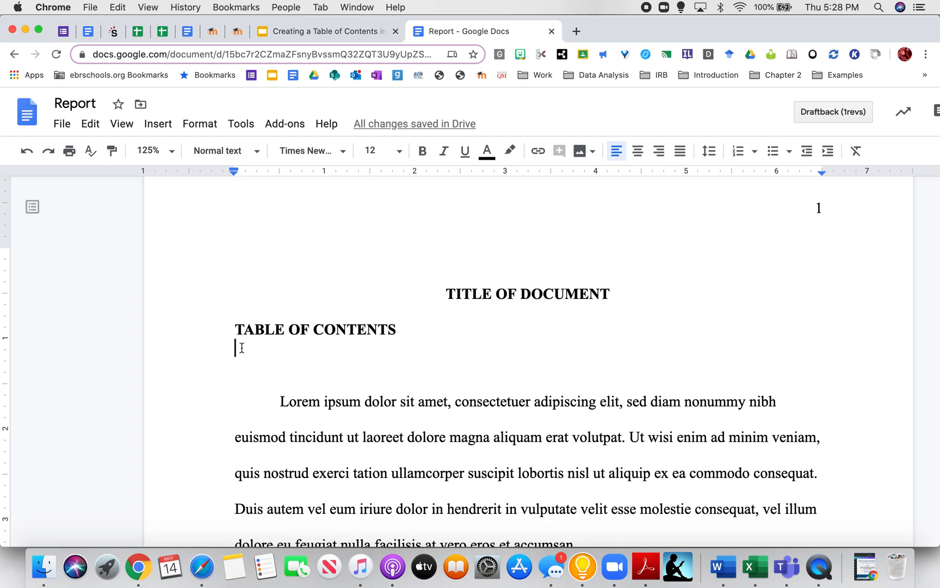
- Insert a blue-link table of contents listing the three sections, CONCLUSION and Works Cited
{"action": "left_click", "coordinate": [159, 150]}
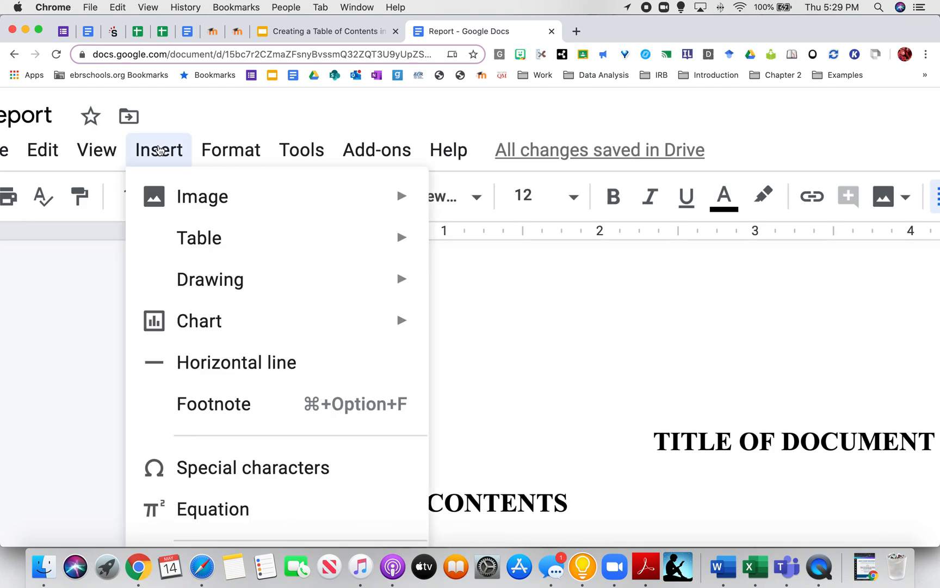
{"action": "scroll", "coordinate": [185, 275], "scroll_direction": "down", "scroll_amount": 10}
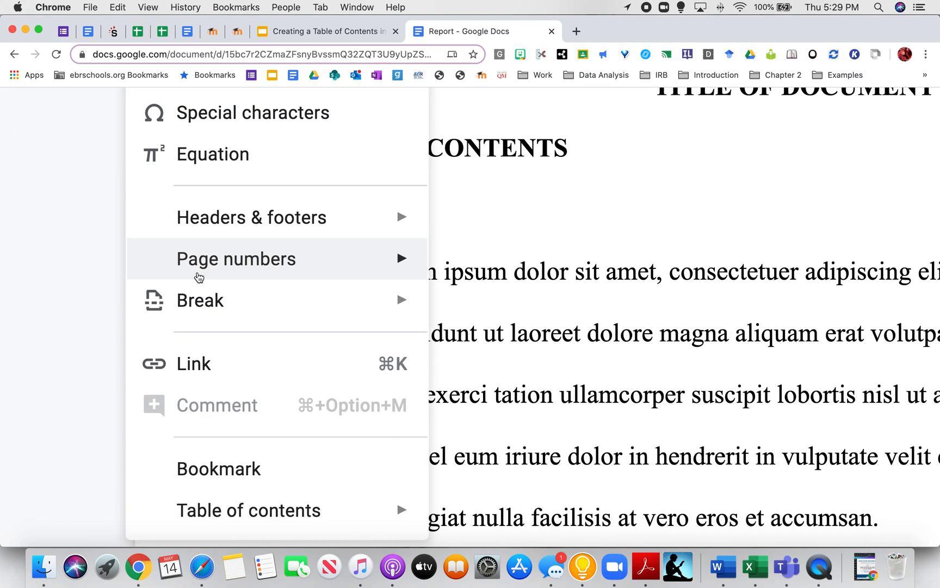
{"action": "scroll", "coordinate": [197, 275], "scroll_direction": "down", "scroll_amount": 3}
{"action": "mouse_move", "coordinate": [220, 414]}
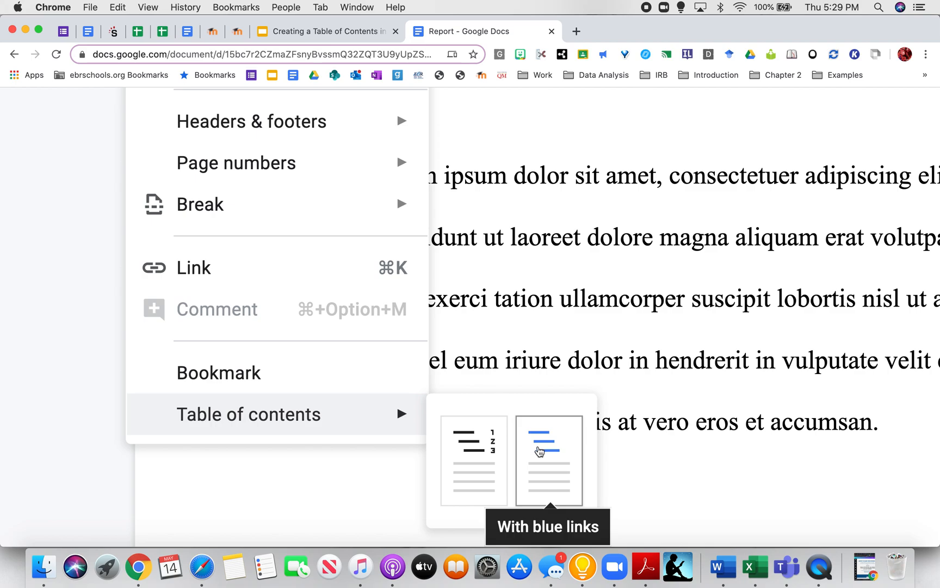
{"action": "left_click", "coordinate": [540, 450]}
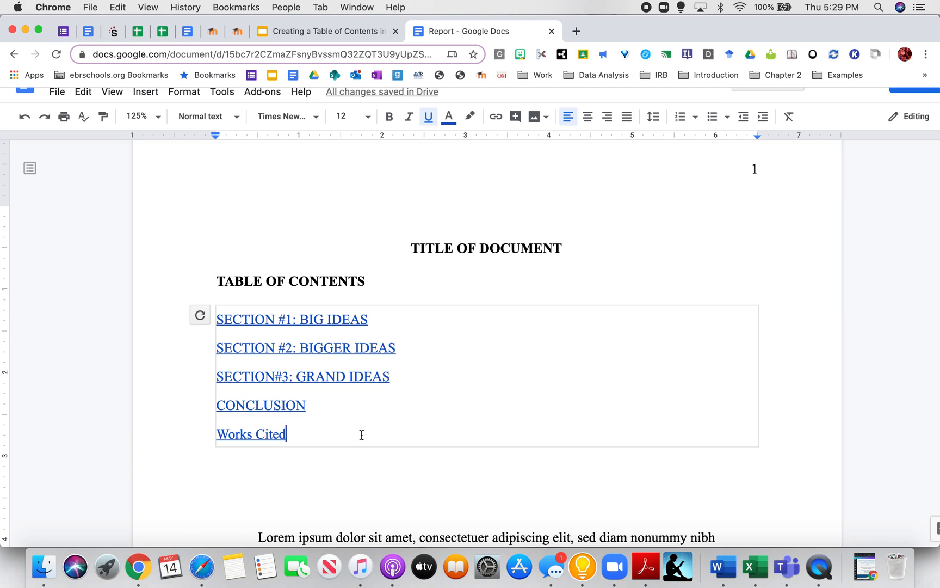
{"action": "scroll", "coordinate": [361, 434], "scroll_direction": "down", "scroll_amount": 5}
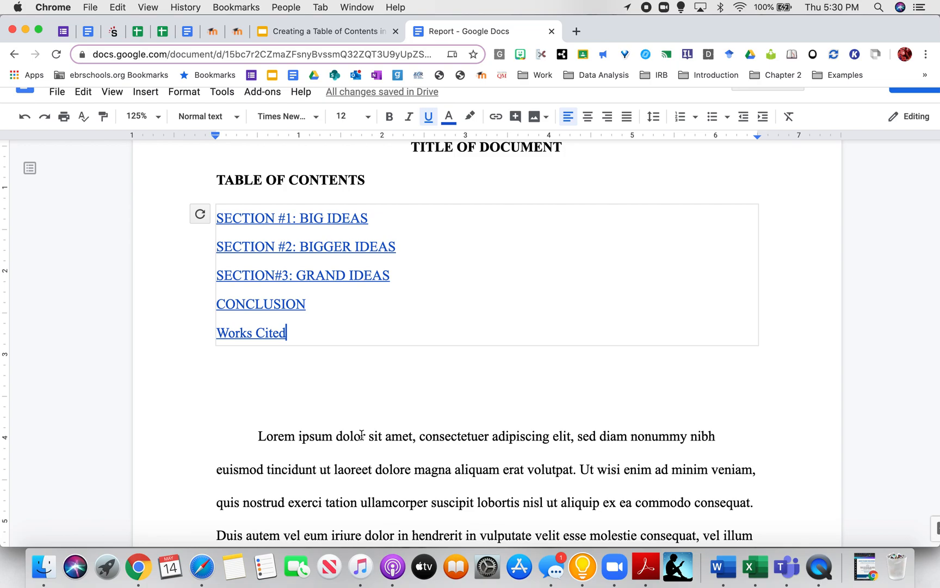
{"action": "scroll", "coordinate": [362, 434], "scroll_direction": "down", "scroll_amount": 20}
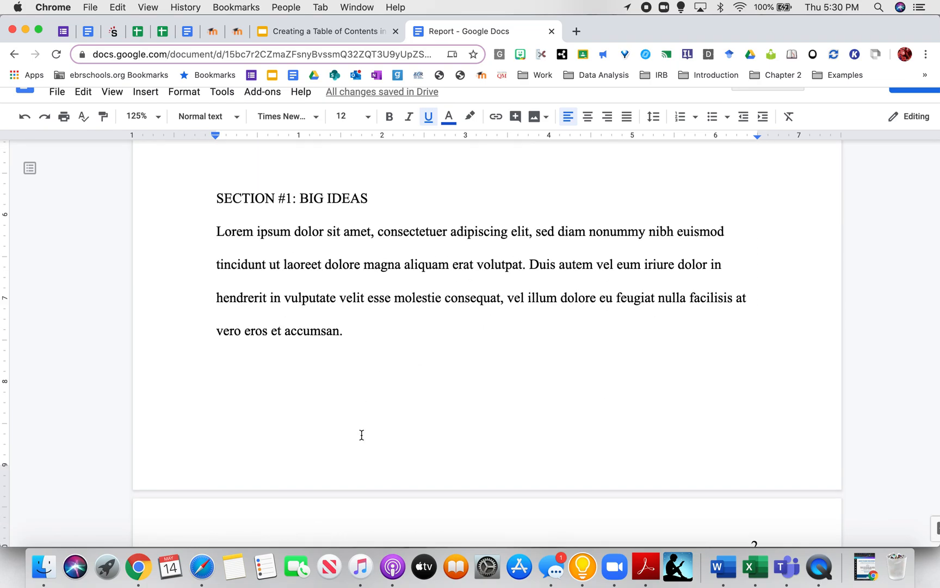
{"action": "scroll", "coordinate": [361, 434], "scroll_direction": "down", "scroll_amount": 20}
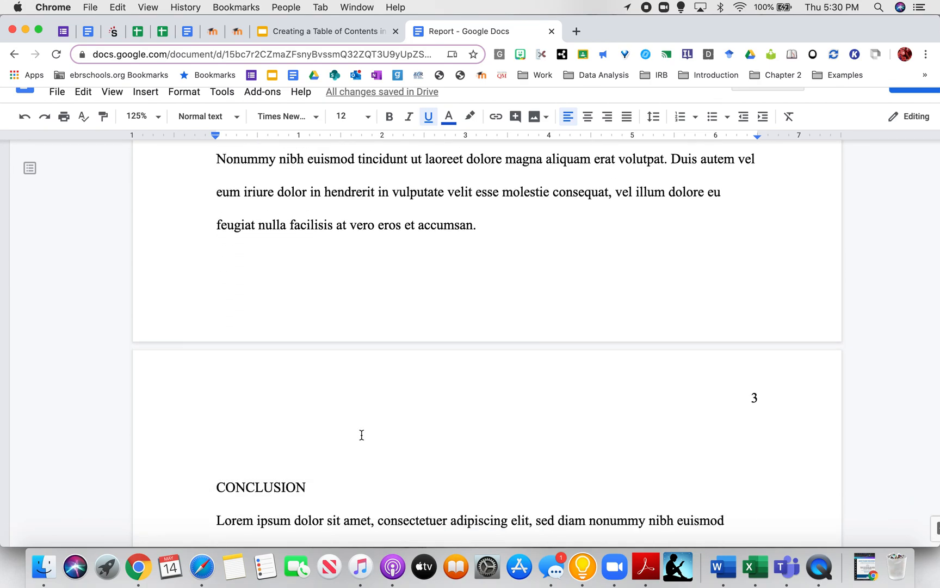
- Add an unindented 'Section#4' line on its own above the Nam liber paragraph
{"action": "left_click", "coordinate": [255, 293]}
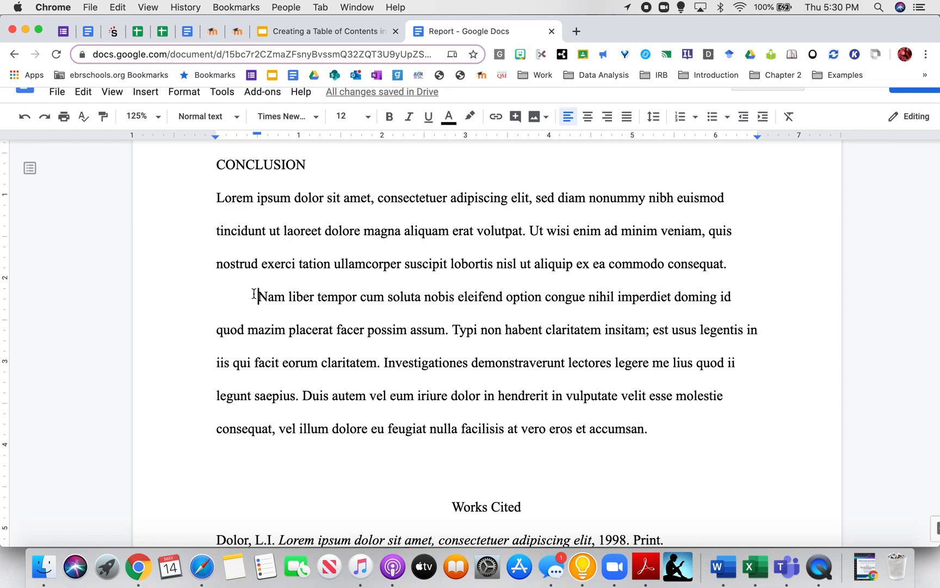
{"action": "key", "text": "Return"}
{"action": "key", "text": "BackSpace"}
{"action": "type", "text": "Section"}
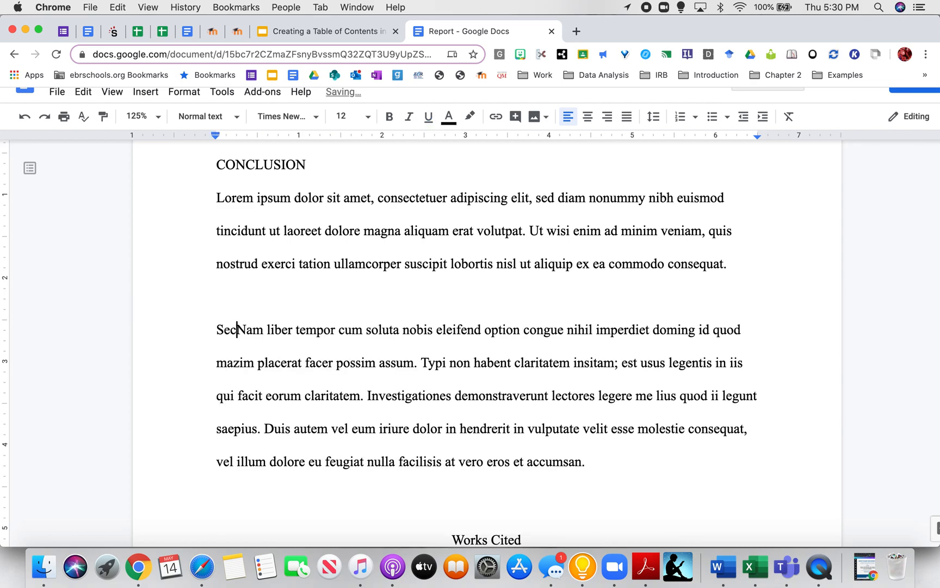
{"action": "type", "text": "#4"}
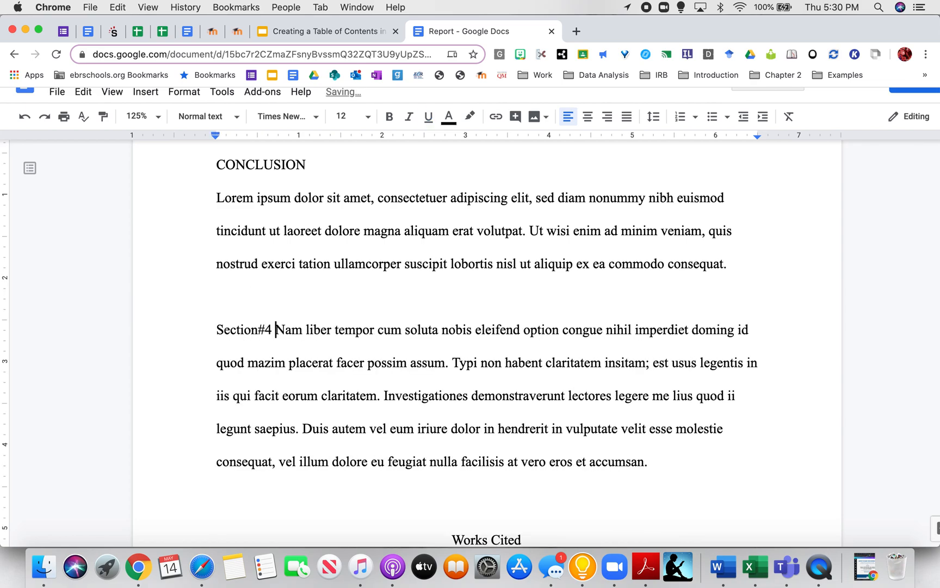
{"action": "key", "text": "Return"}
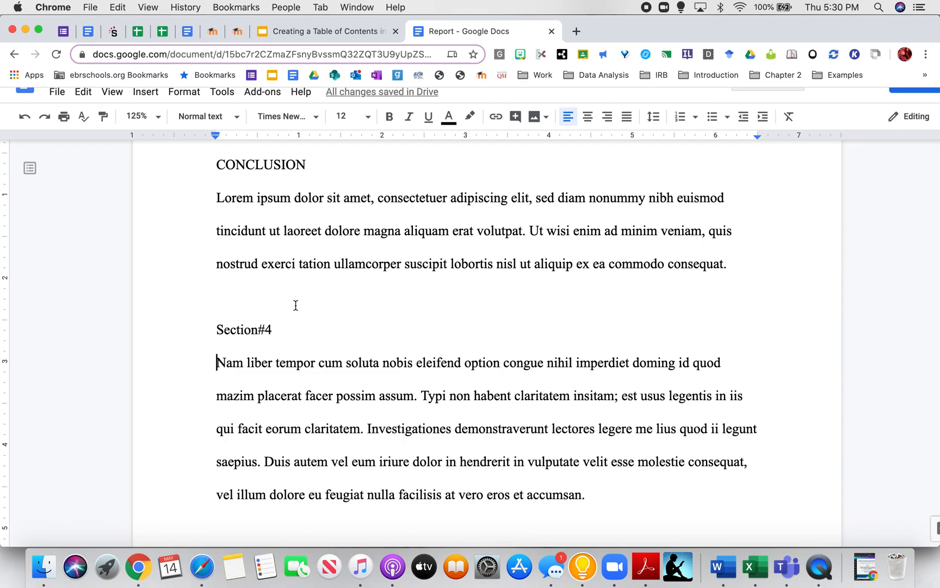
{"action": "scroll", "coordinate": [295, 306], "scroll_direction": "up", "scroll_amount": 20}
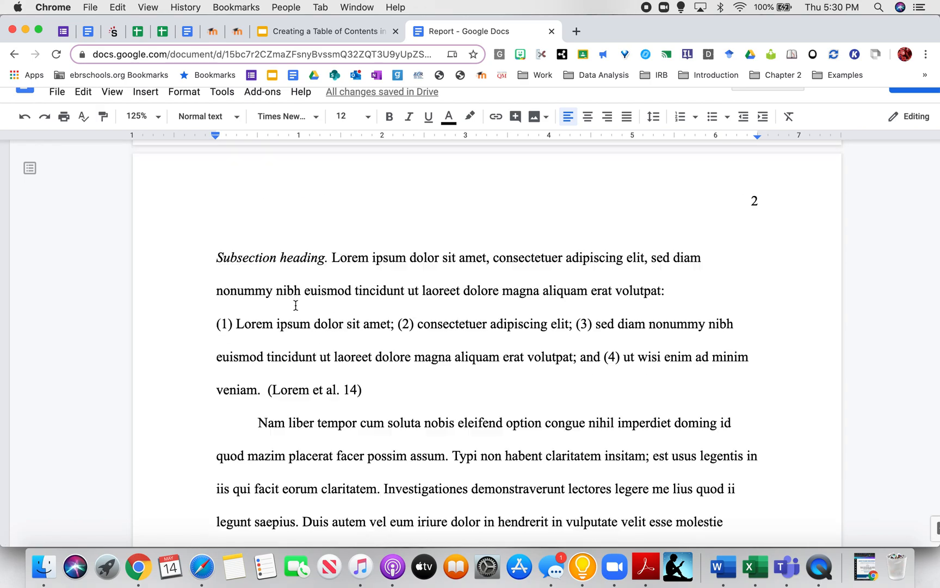
{"action": "scroll", "coordinate": [295, 305], "scroll_direction": "up", "scroll_amount": 10}
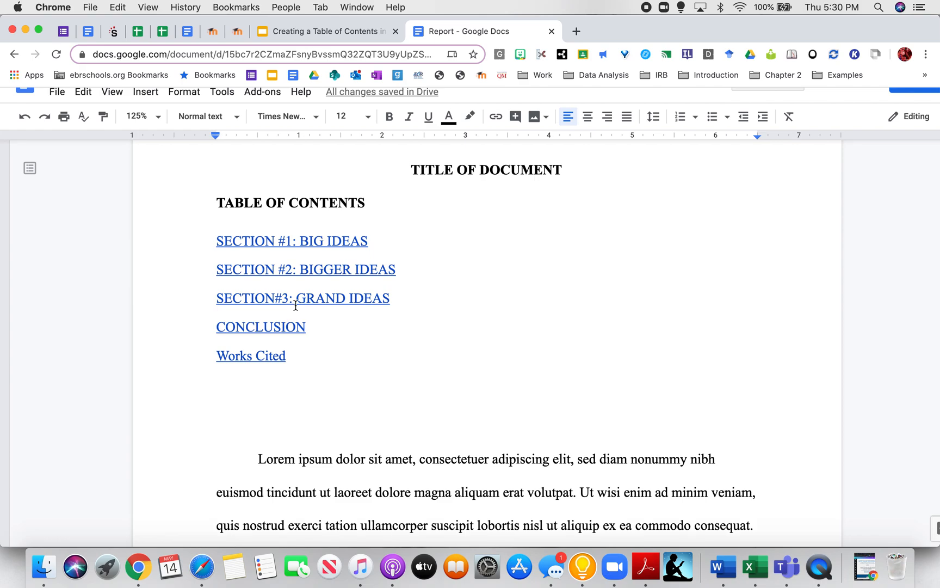
{"action": "scroll", "coordinate": [295, 305], "scroll_direction": "down", "scroll_amount": 15}
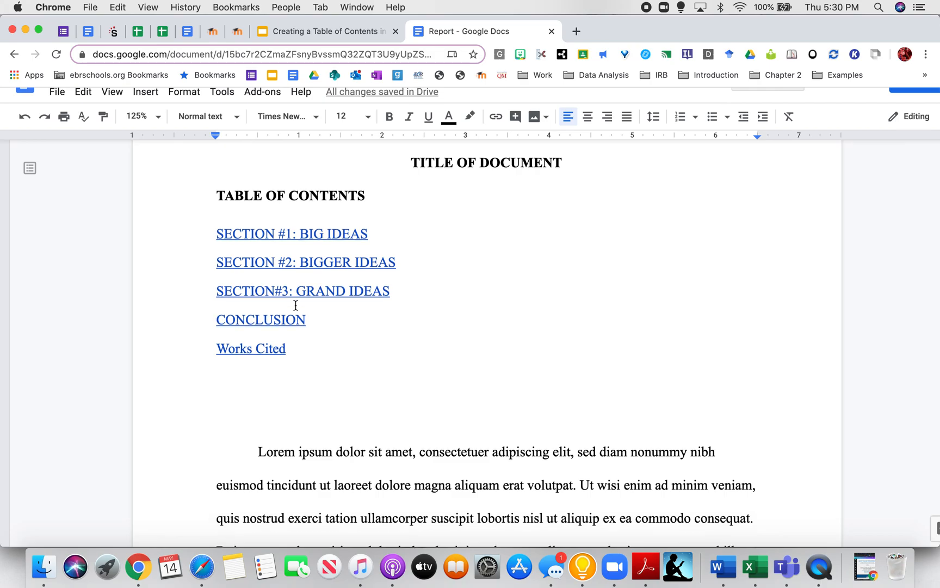
{"action": "scroll", "coordinate": [295, 305], "scroll_direction": "down", "scroll_amount": 20}
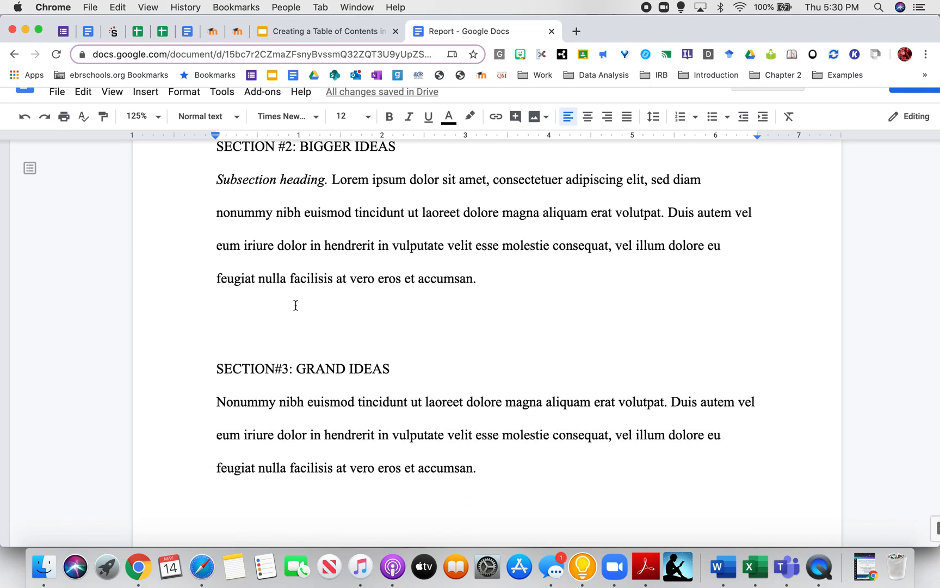
{"action": "scroll", "coordinate": [295, 306], "scroll_direction": "down", "scroll_amount": 1}
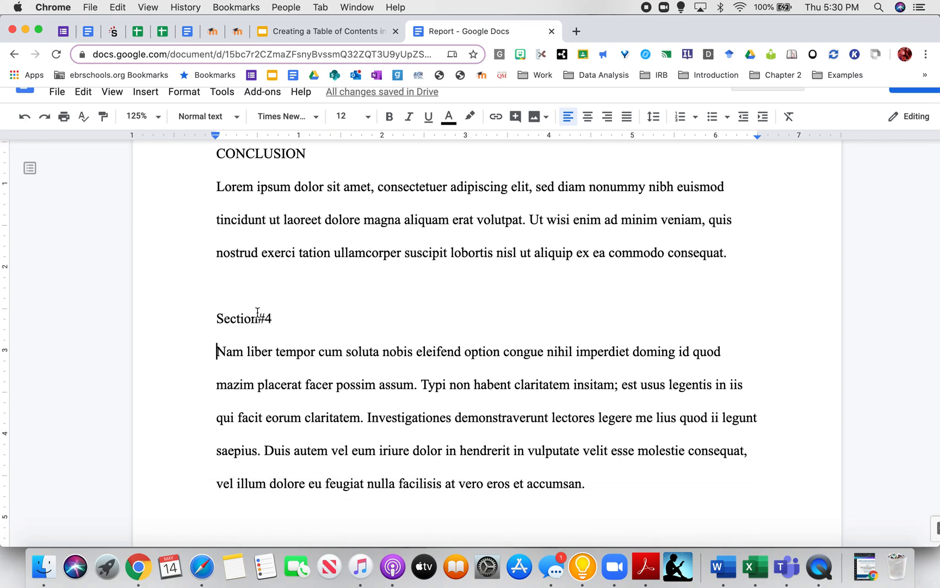
- Apply the Heading 1 style to the 'Section#4' line
{"action": "triple_click", "coordinate": [254, 317]}
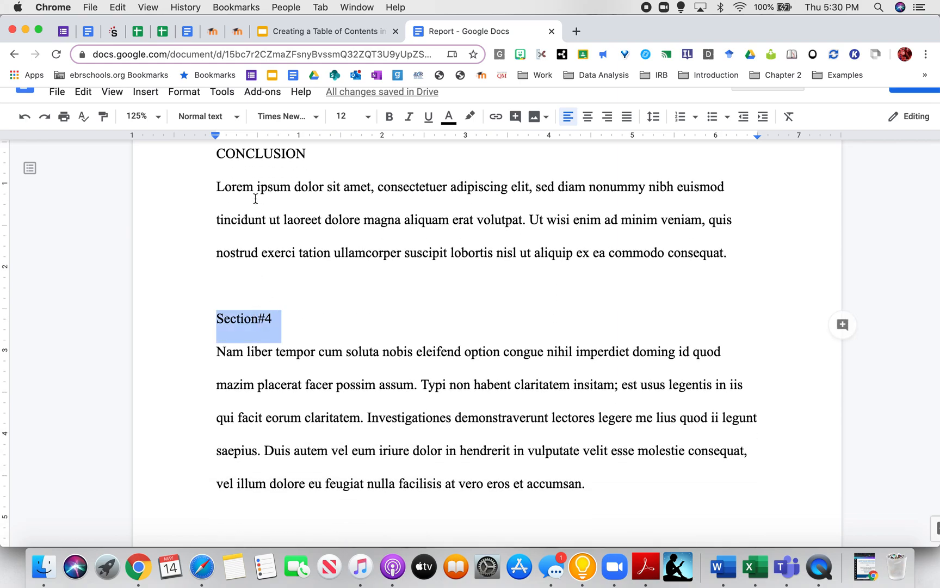
{"action": "left_click", "coordinate": [238, 124]}
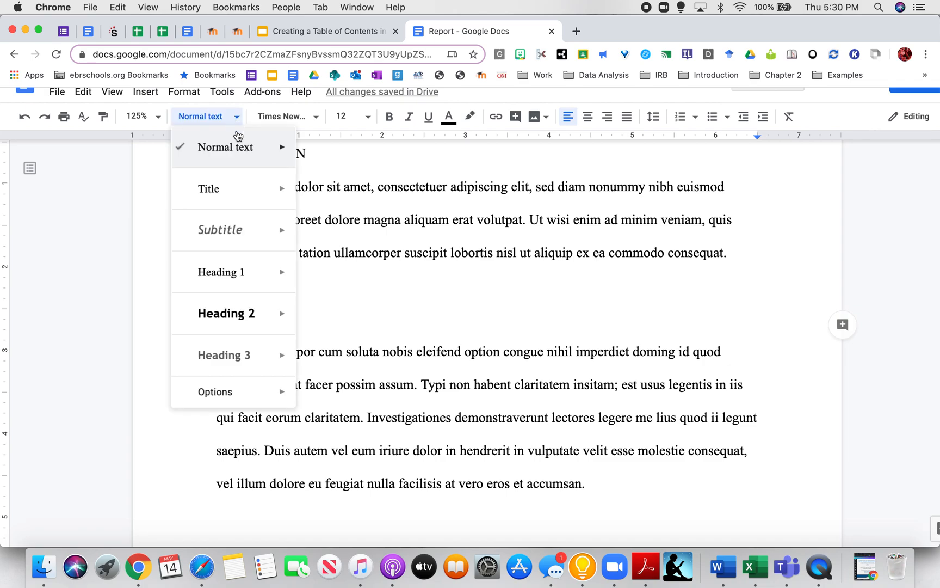
{"action": "left_click", "coordinate": [245, 271]}
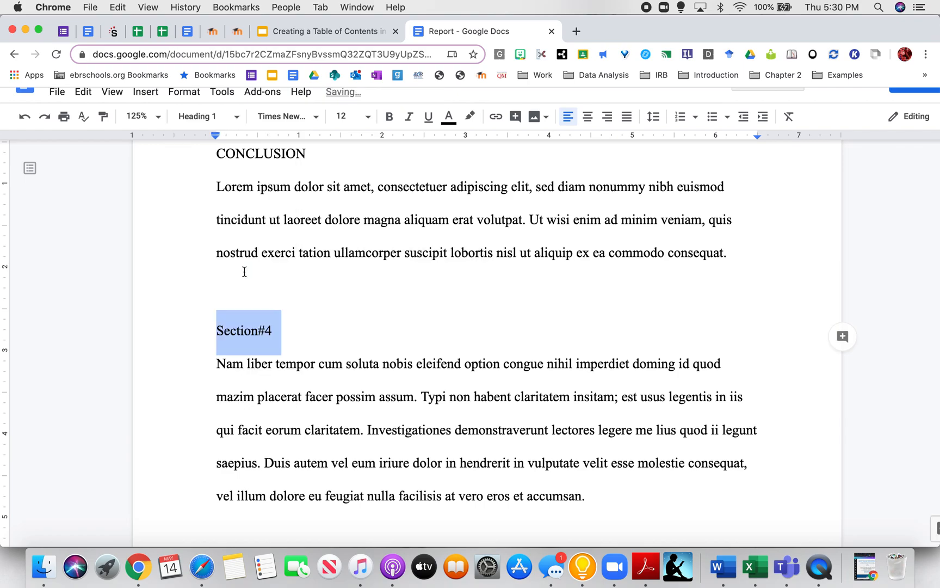
{"action": "scroll", "coordinate": [361, 305], "scroll_direction": "up", "scroll_amount": 15}
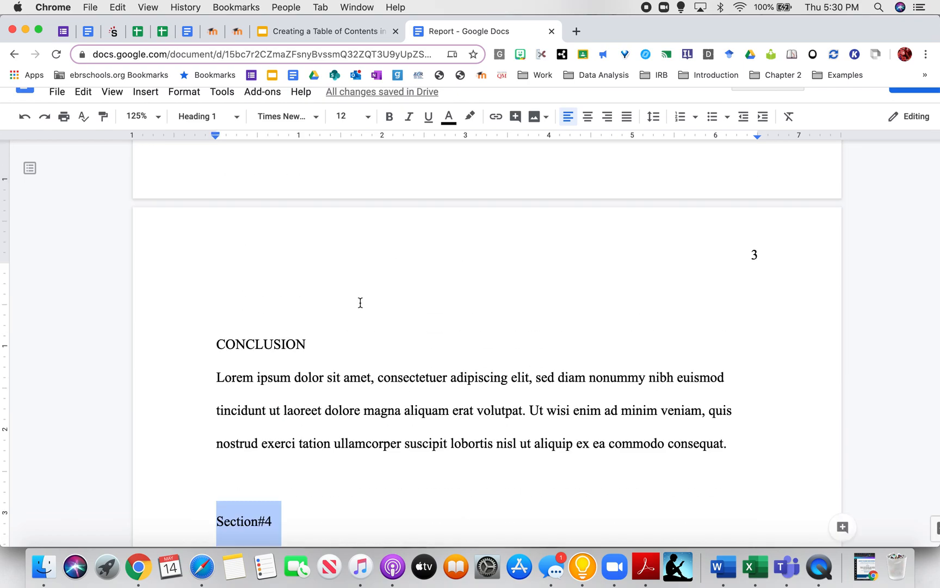
{"action": "scroll", "coordinate": [360, 303], "scroll_direction": "up", "scroll_amount": 15}
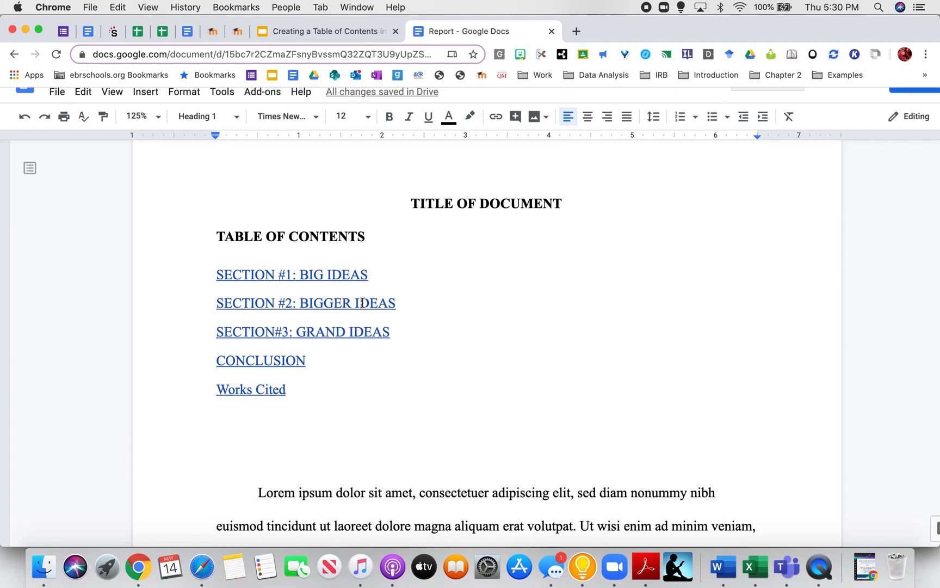
- Refresh the table of contents to include Section#4, then follow its CONCLUSION link
{"action": "left_click", "coordinate": [424, 339]}
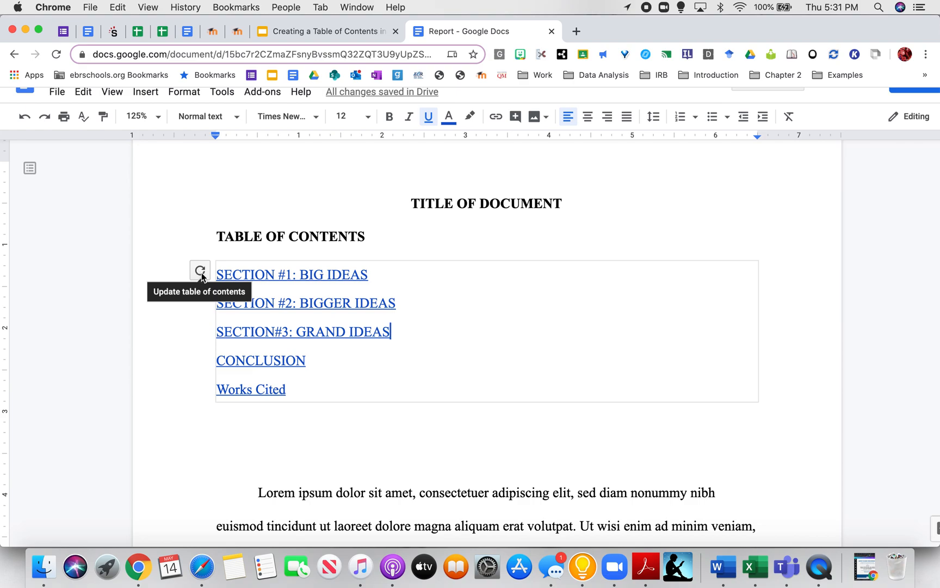
{"action": "left_click", "coordinate": [201, 275]}
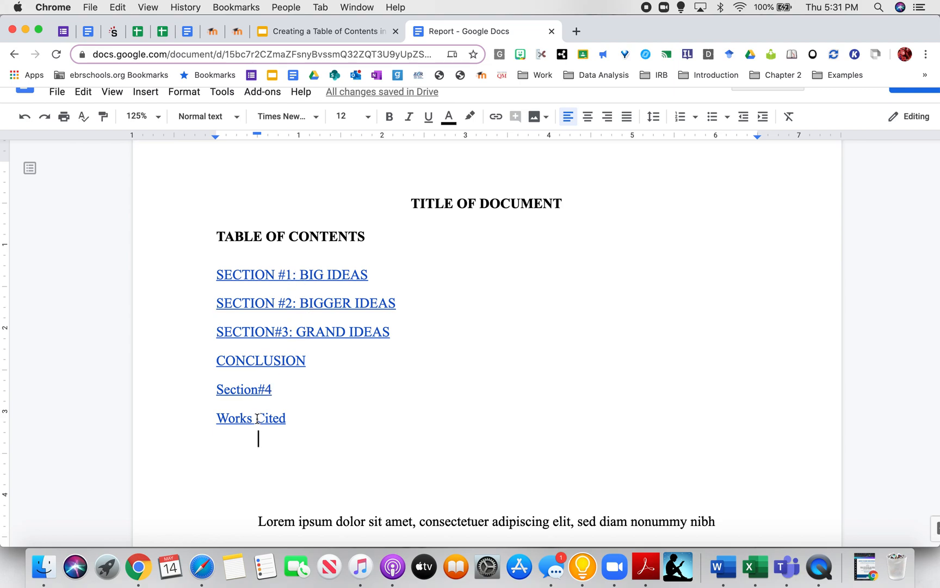
{"action": "left_click", "coordinate": [255, 363]}
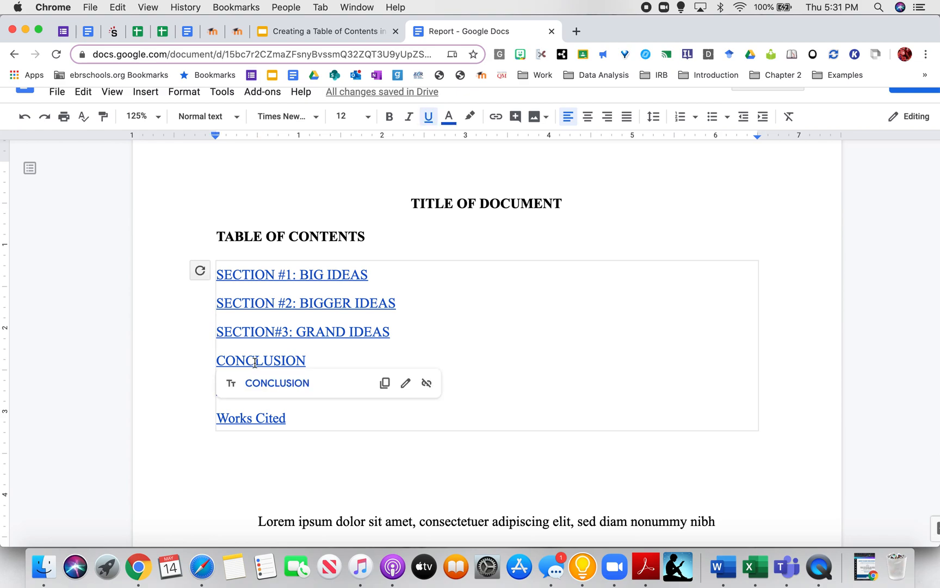
{"action": "left_click", "coordinate": [266, 393]}
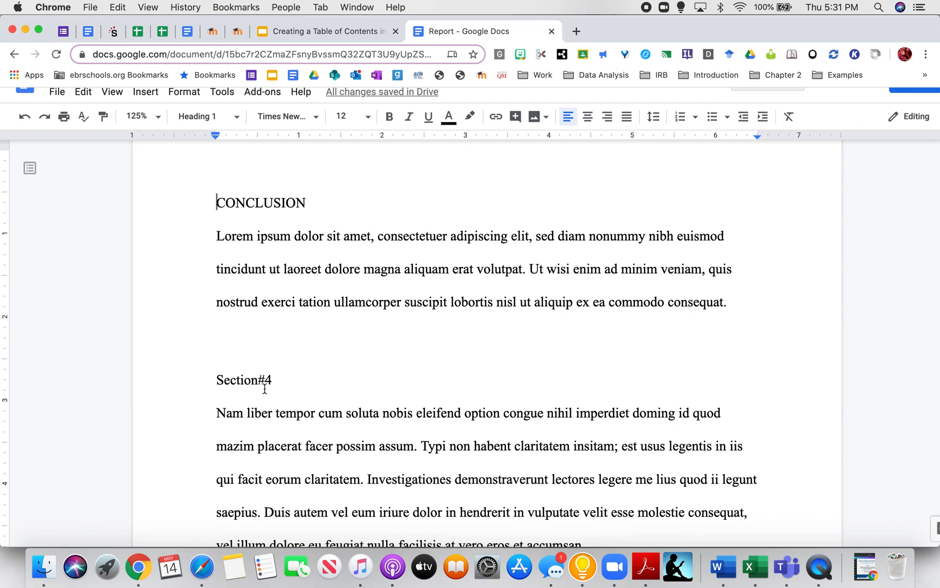